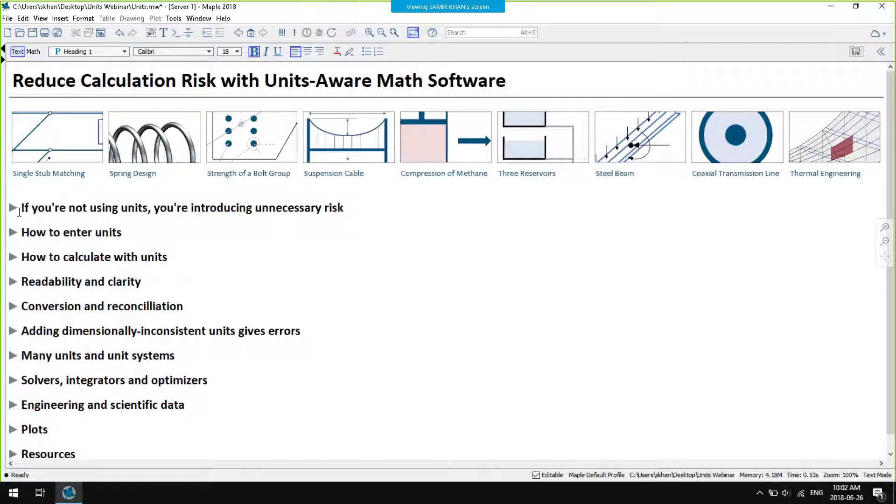
Expand the section on the risk of not using units to view its spreadsheet example, and collapse it
click(12, 207)
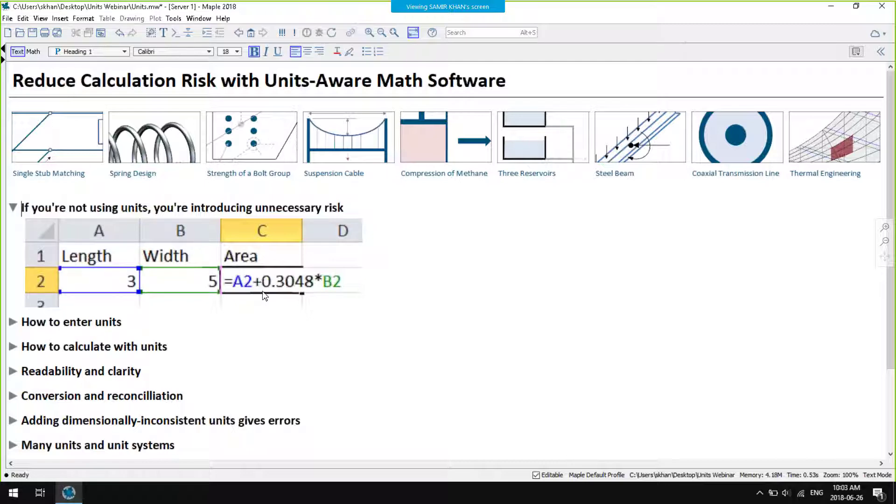
click(13, 208)
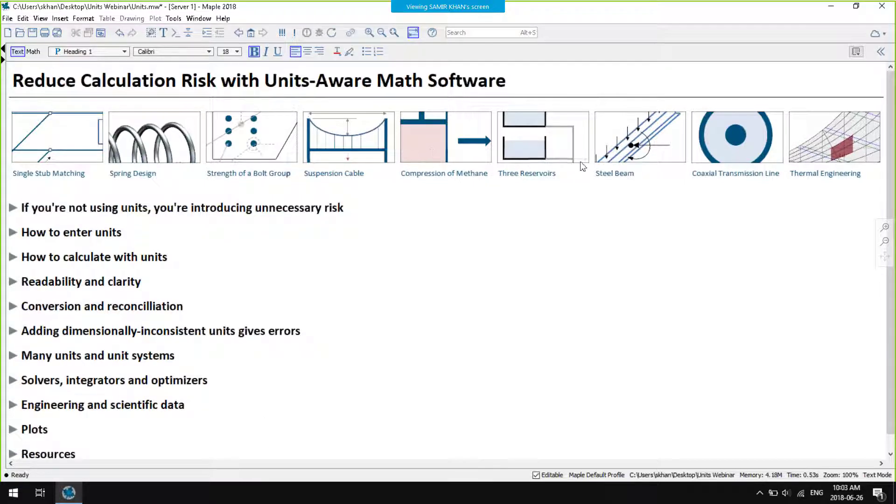
Open the Steel Beam application and examine its introduction, W10X54 shape data, parameters, and deflection calculations
click(620, 176)
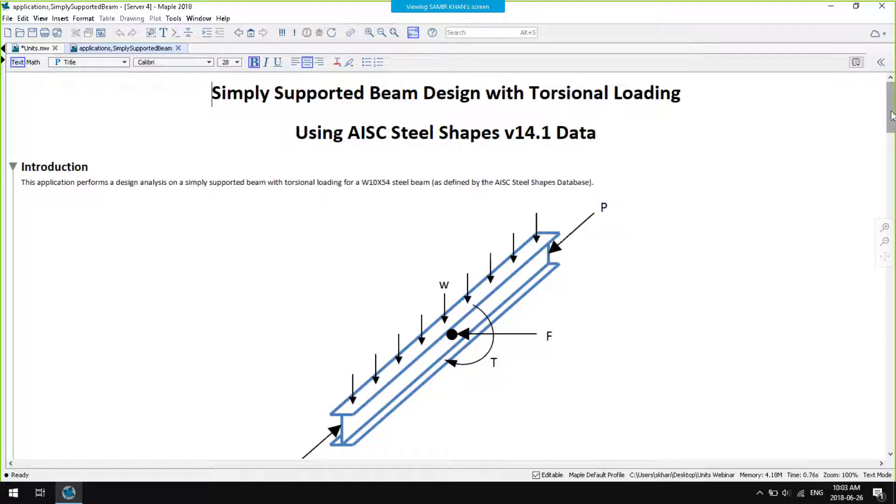
drag(892, 115, 892, 137)
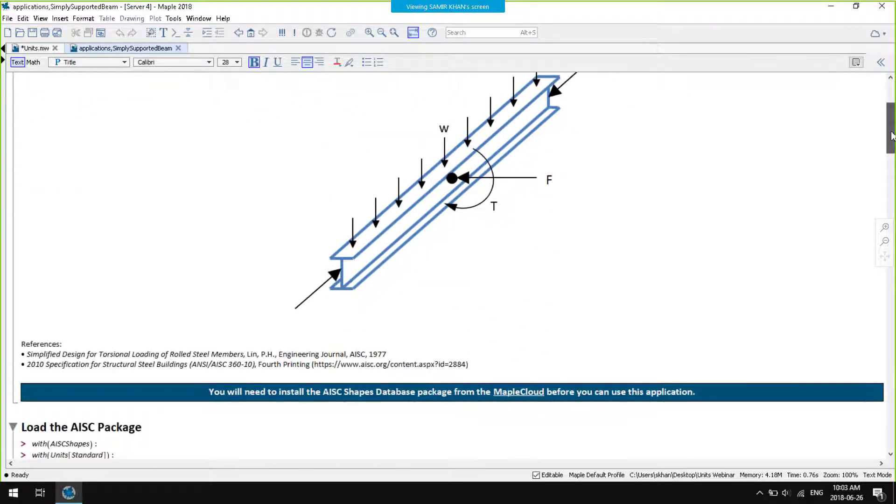
scroll(450, 172, up, 3)
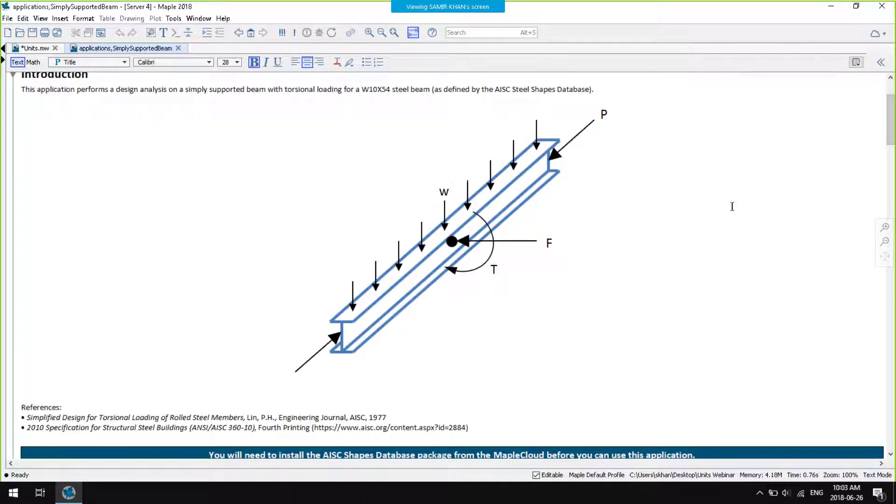
drag(892, 137, 888, 187)
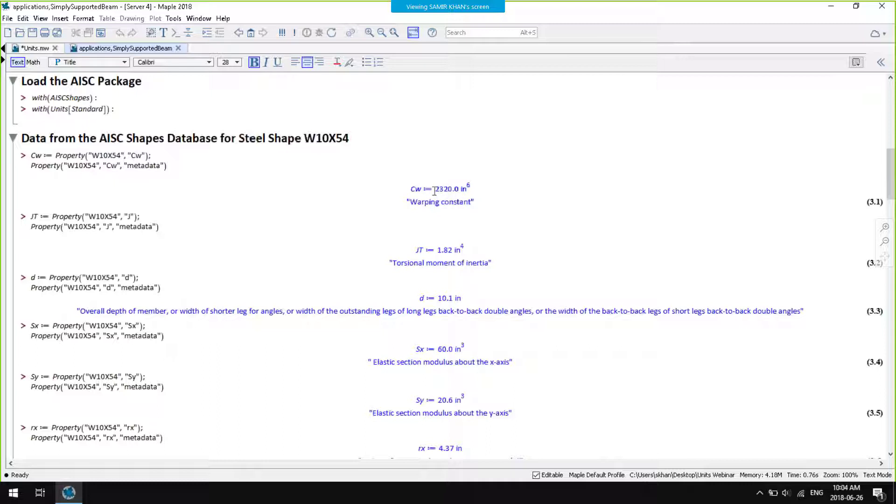
drag(435, 190, 470, 190)
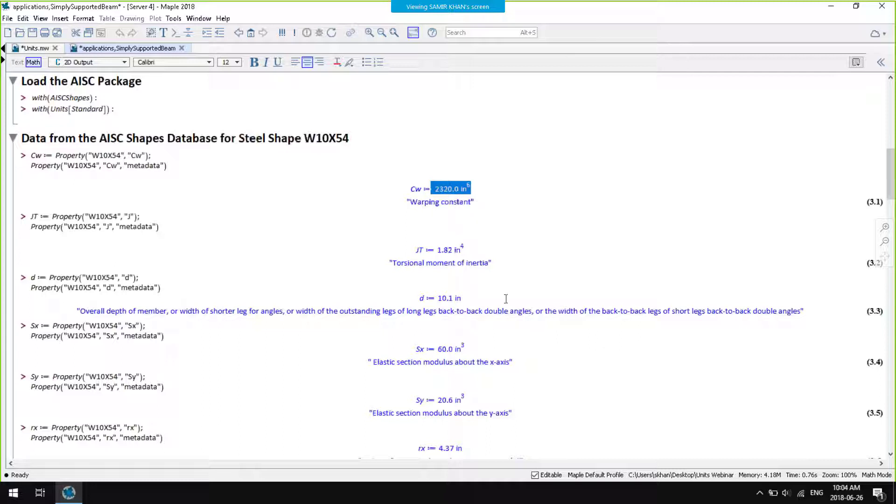
scroll(459, 412, down, 2)
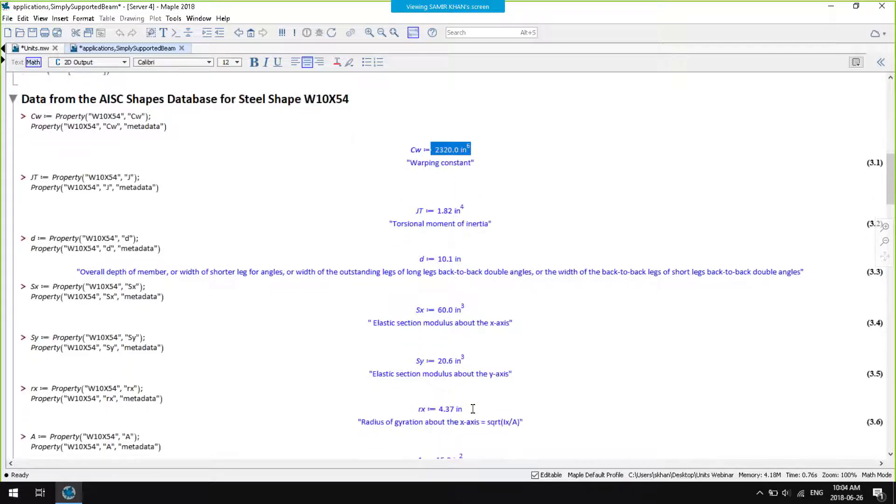
scroll(554, 374, down, 7)
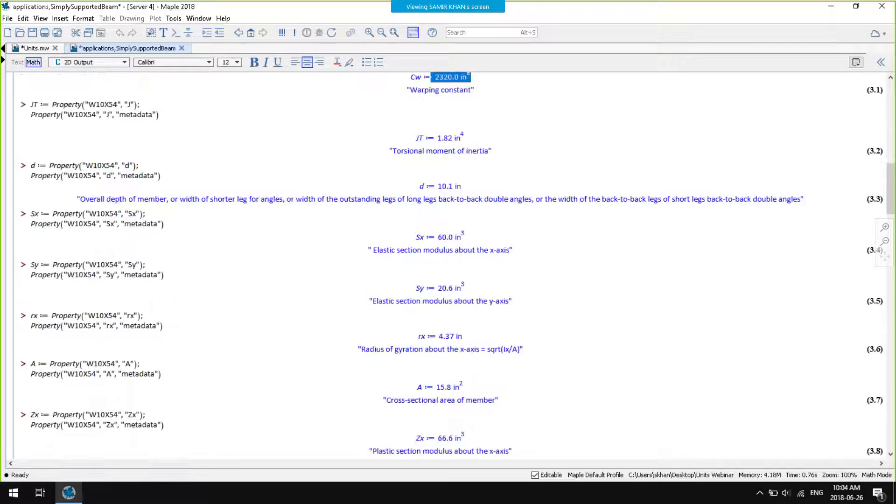
drag(891, 194, 891, 240)
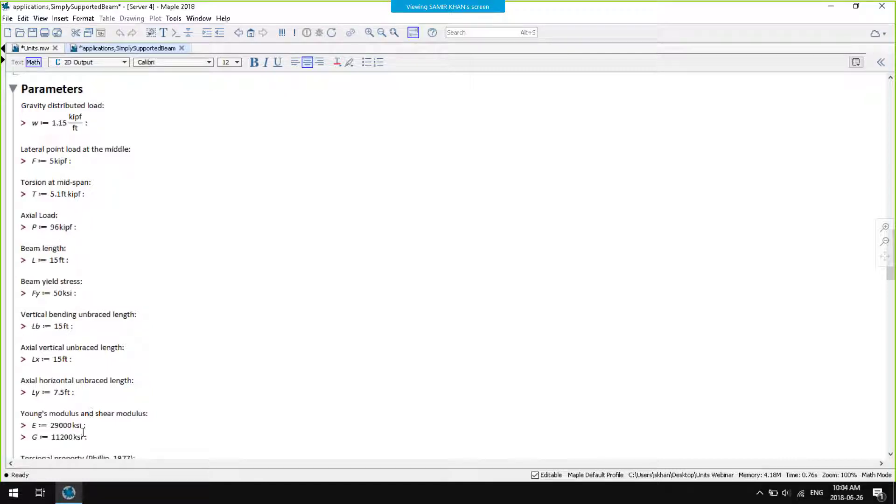
scroll(91, 434, down, 1)
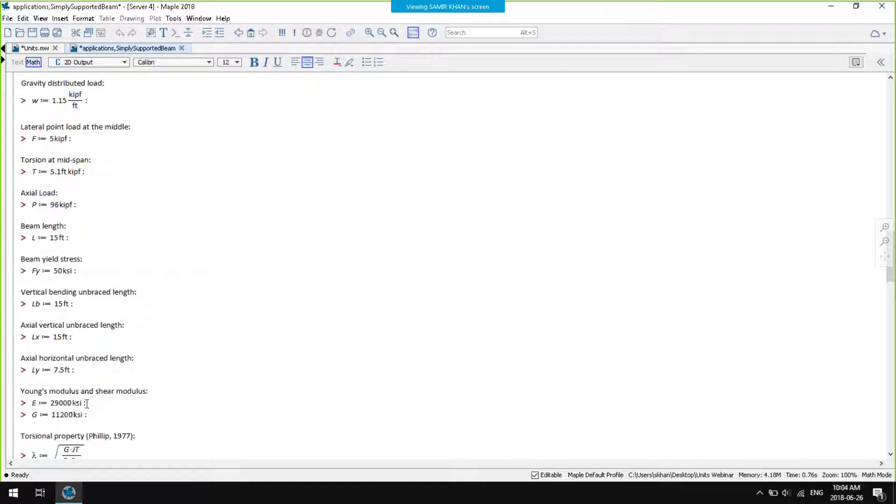
scroll(225, 410, down, 20)
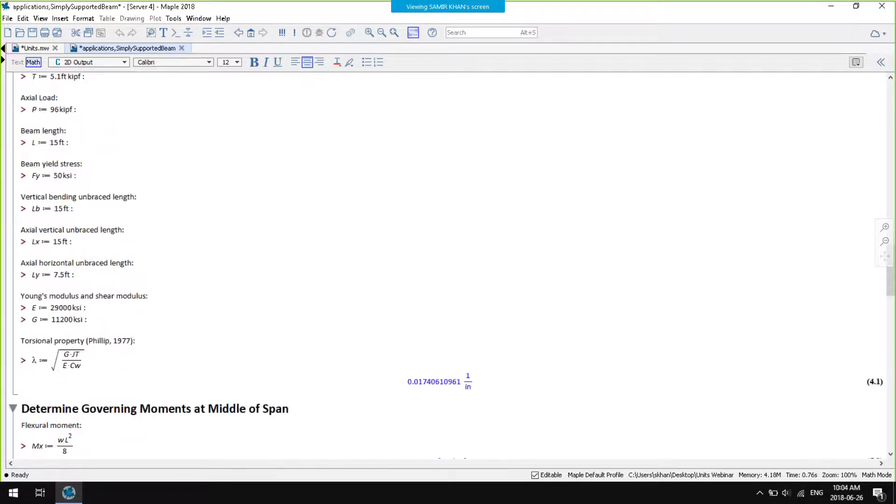
scroll(451, 265, down, 15)
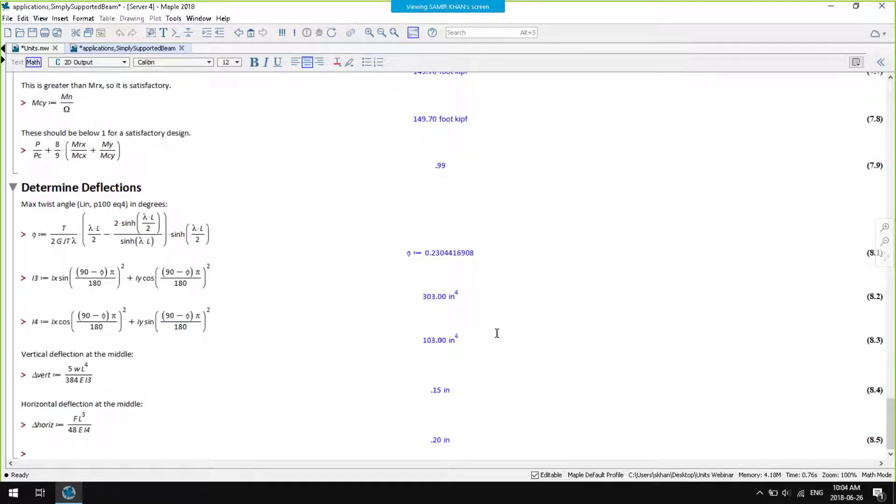
Convert the horizontal deflection result at the middle of the beam to m
click(451, 390)
click(890, 66)
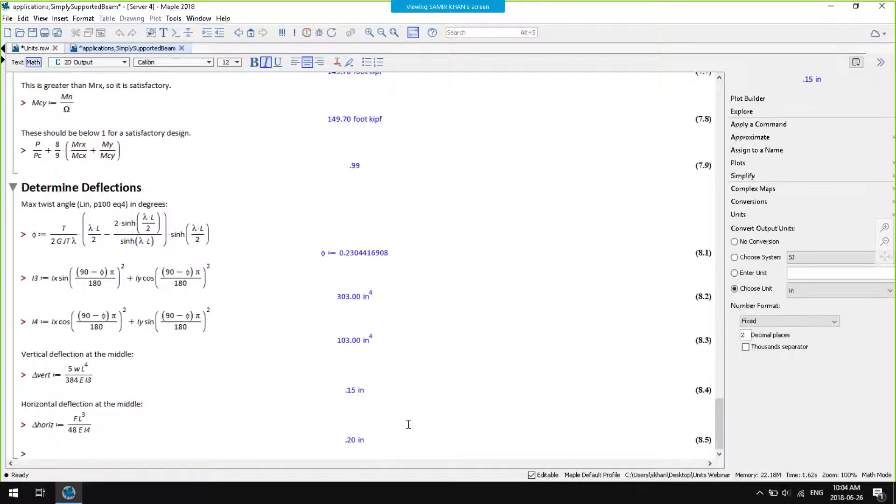
click(393, 439)
click(808, 292)
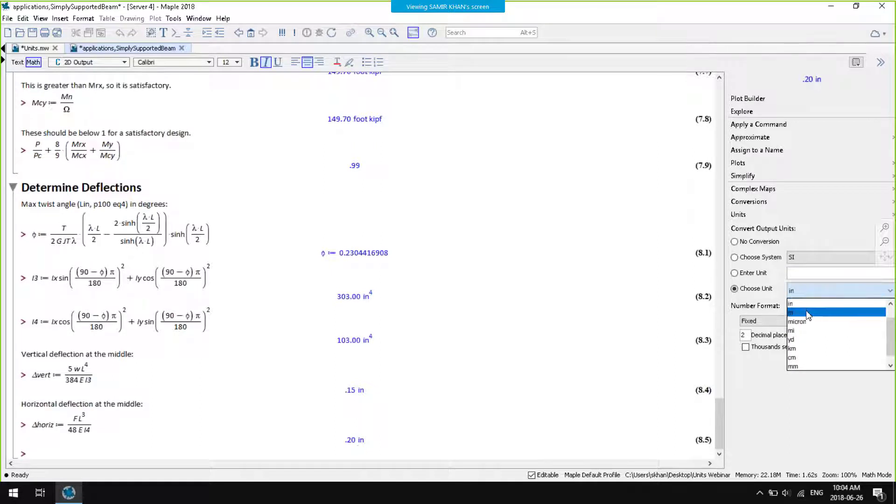
click(807, 313)
Set the horizontal deflection result's number format to None and convert its unit to mm
click(800, 310)
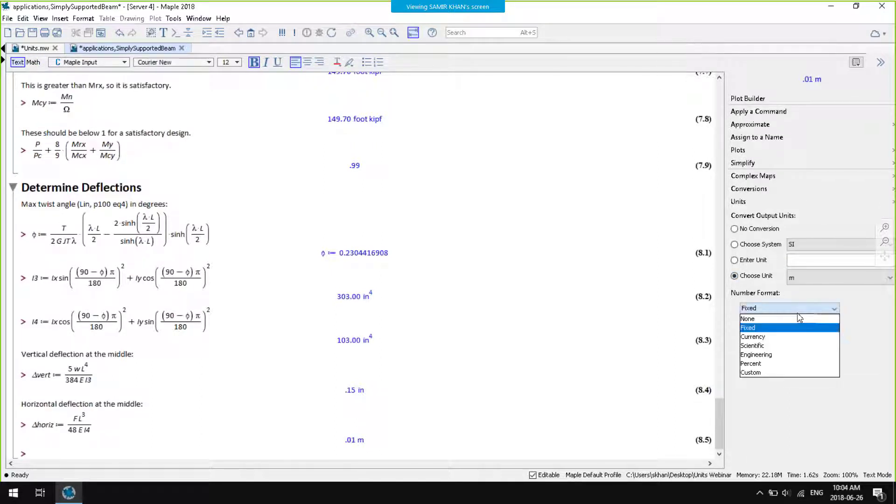
click(799, 318)
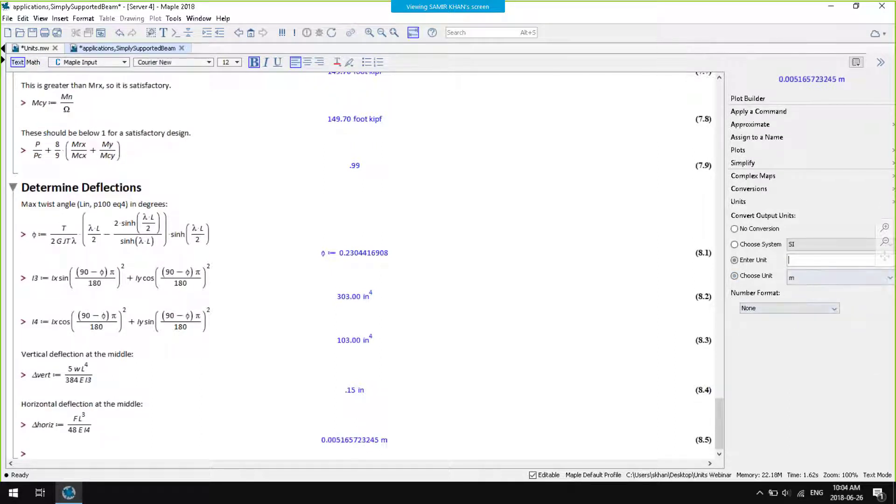
text(mm)
key(Return)
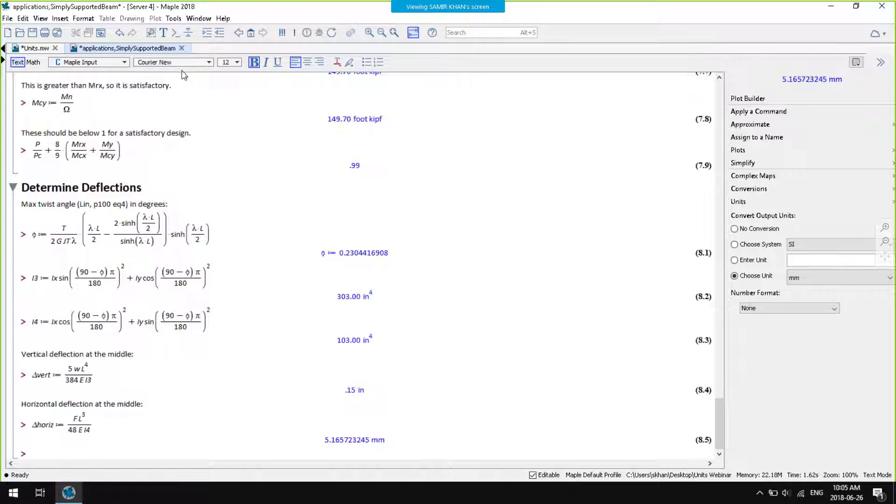
Close the beam document without saving its changes and open the Spring Design application
click(182, 48)
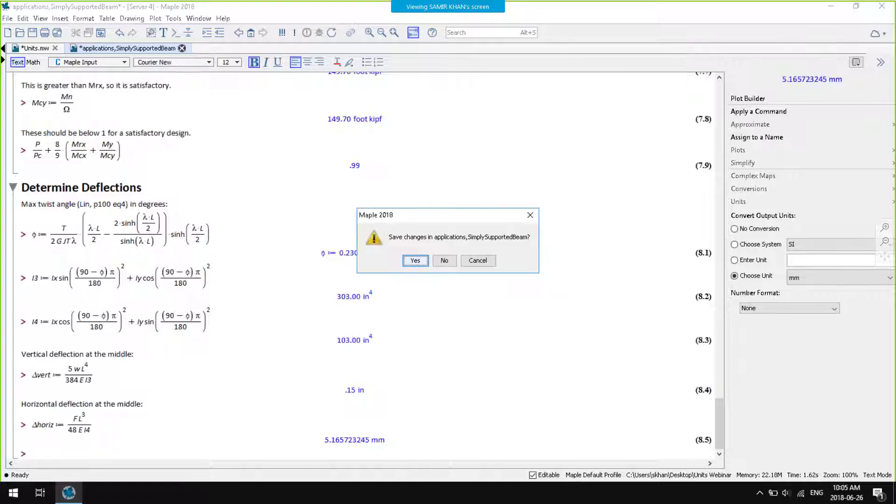
click(444, 261)
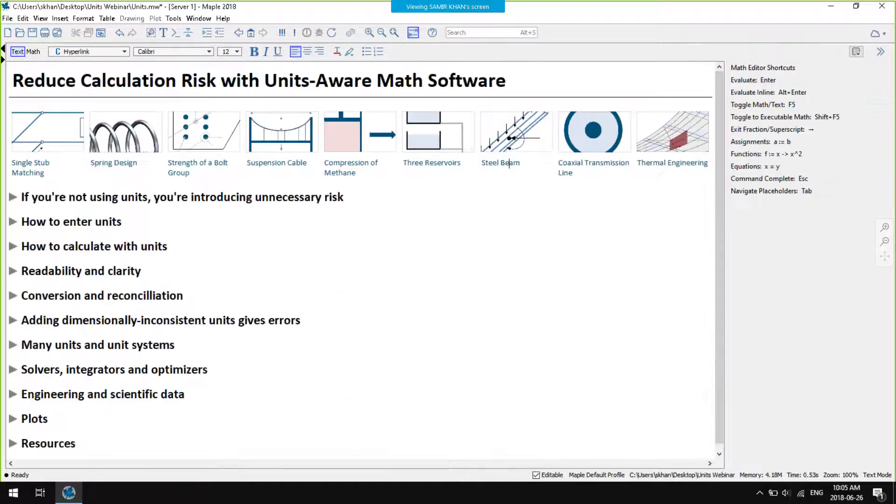
click(121, 164)
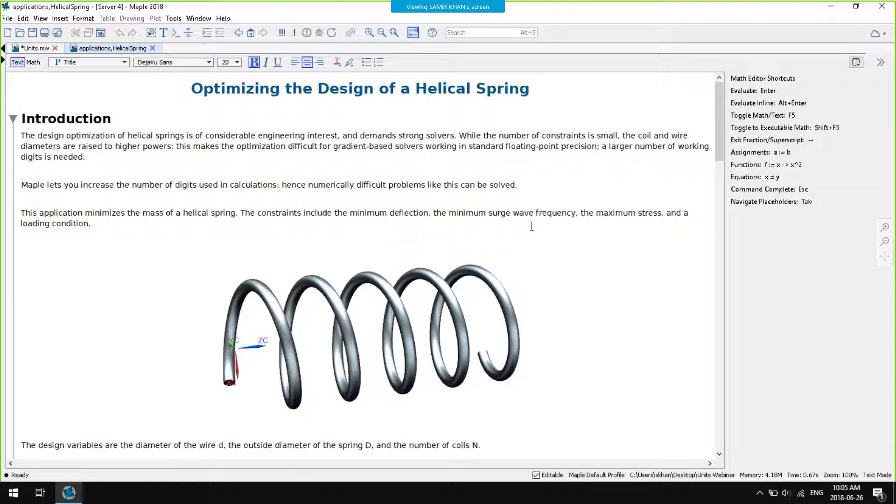
Examine the helical spring document's introduction, parameters, constraints, objective function, and optimized design results
click(881, 62)
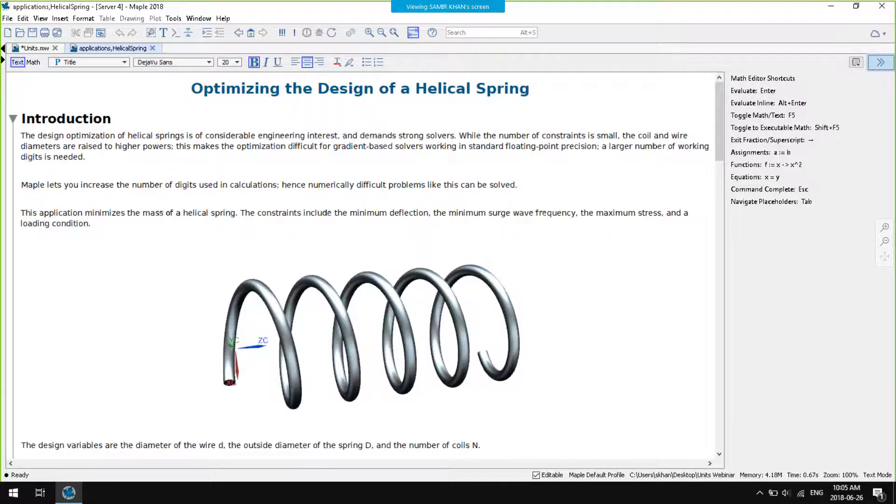
scroll(506, 269, down, 10)
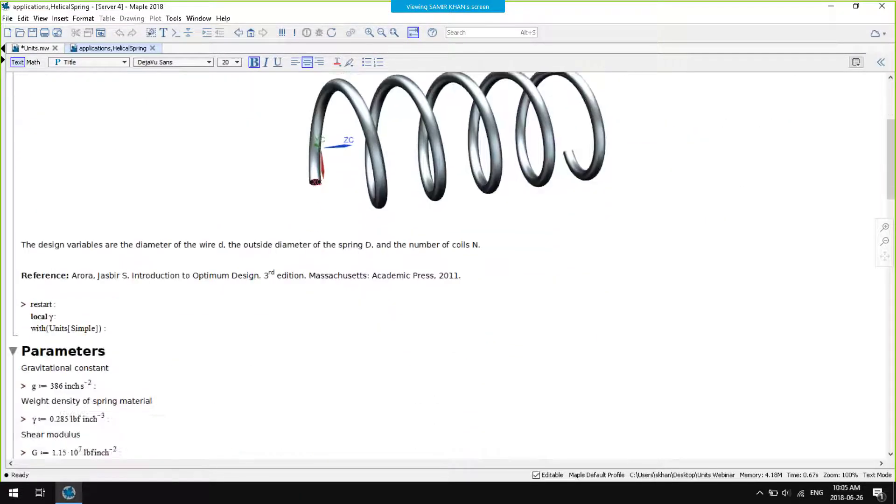
scroll(448, 266, down, 3)
scroll(448, 266, up, 9)
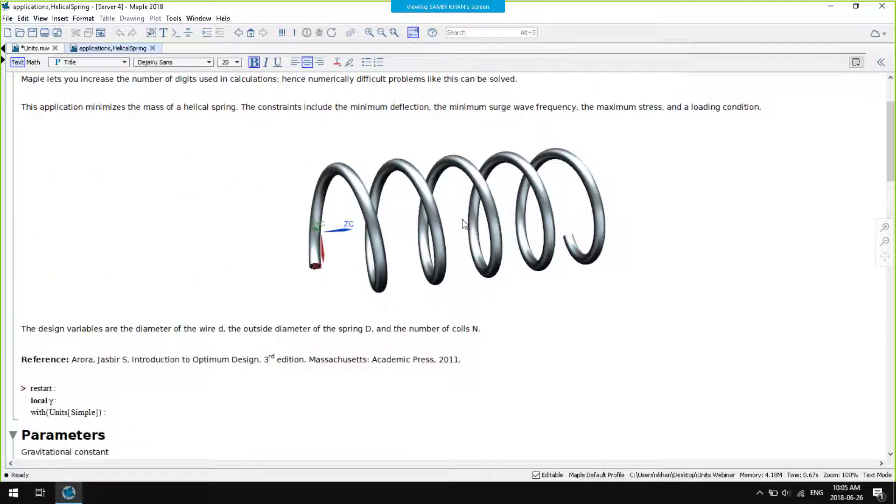
drag(892, 161, 439, 251)
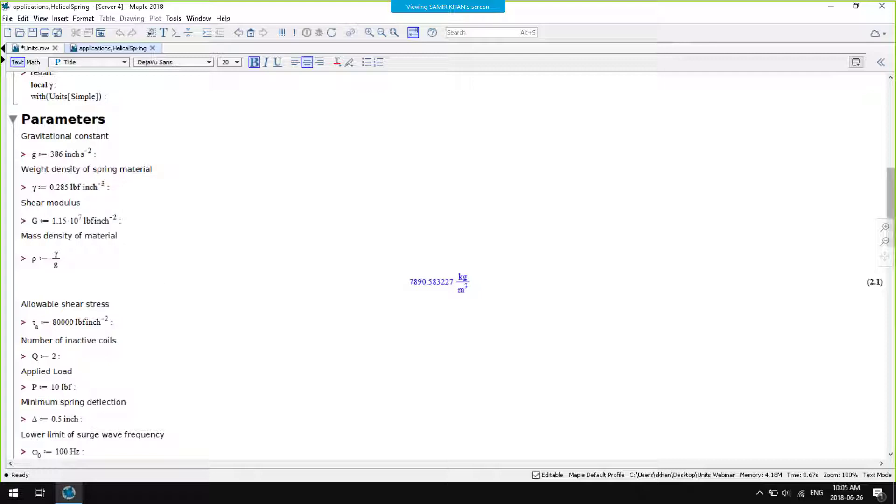
drag(891, 222, 892, 408)
scroll(461, 426, down, 3)
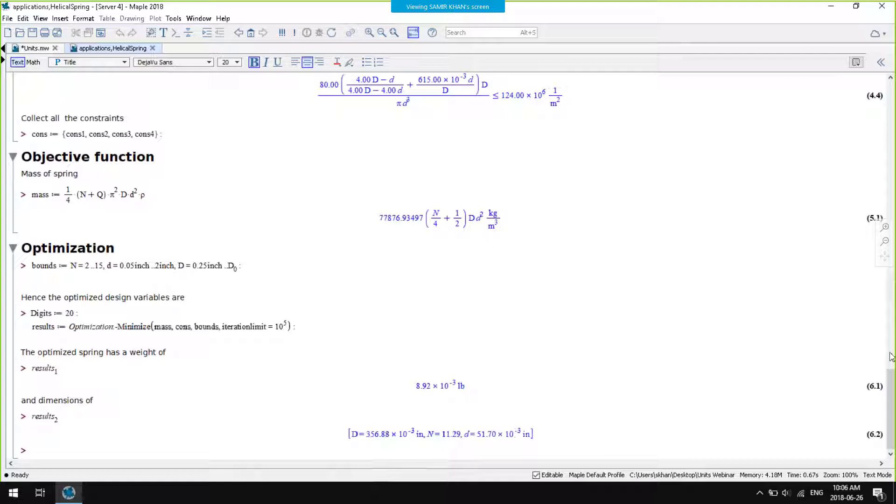
click(890, 393)
Set the spring's applied load P to 4.5 N in the Parameters section and re-execute the whole worksheet
drag(890, 393, 888, 183)
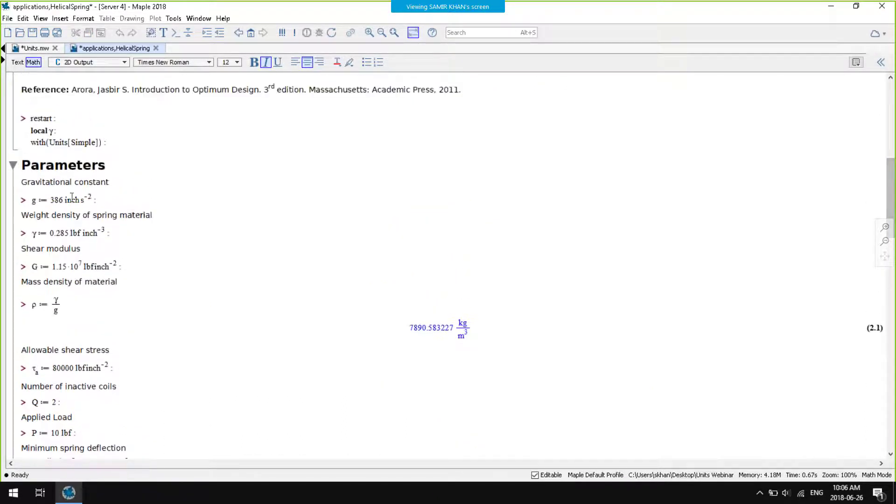
scroll(132, 328, down, 3)
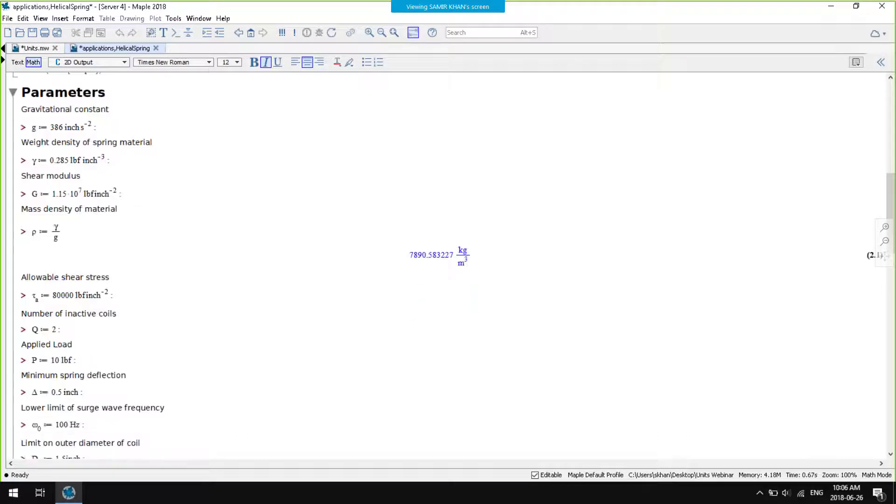
drag(52, 360, 82, 359)
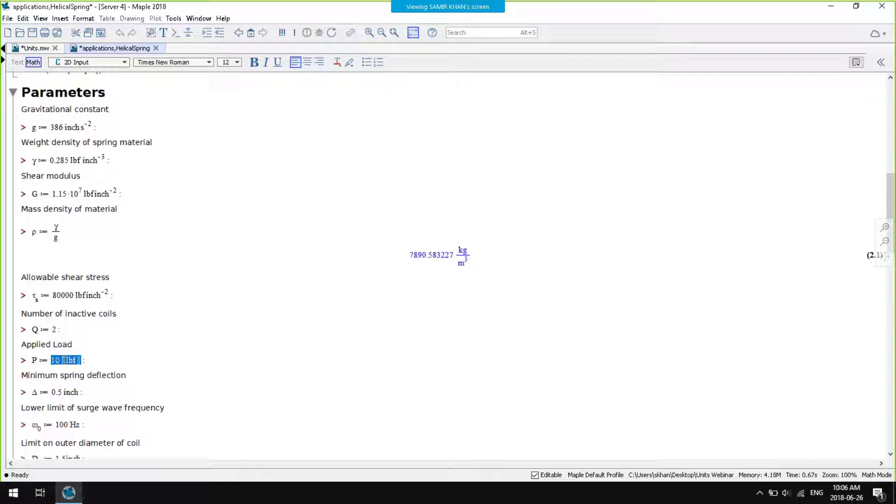
text(4.5N)
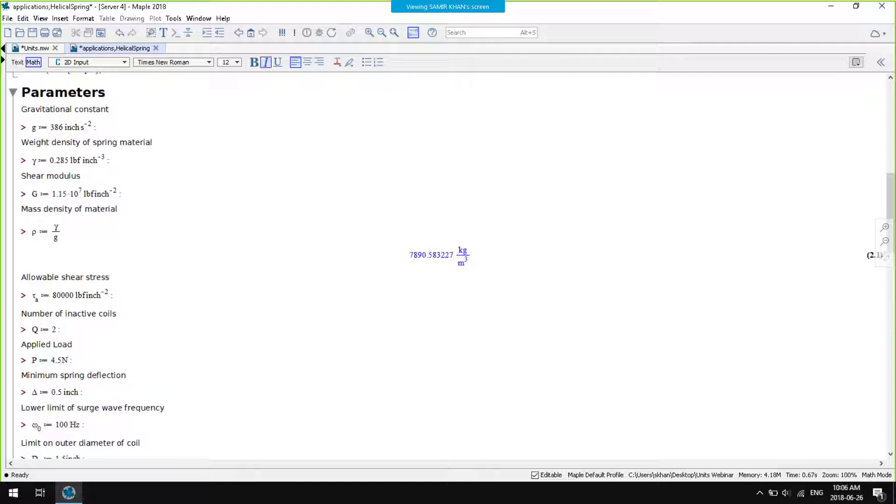
click(282, 32)
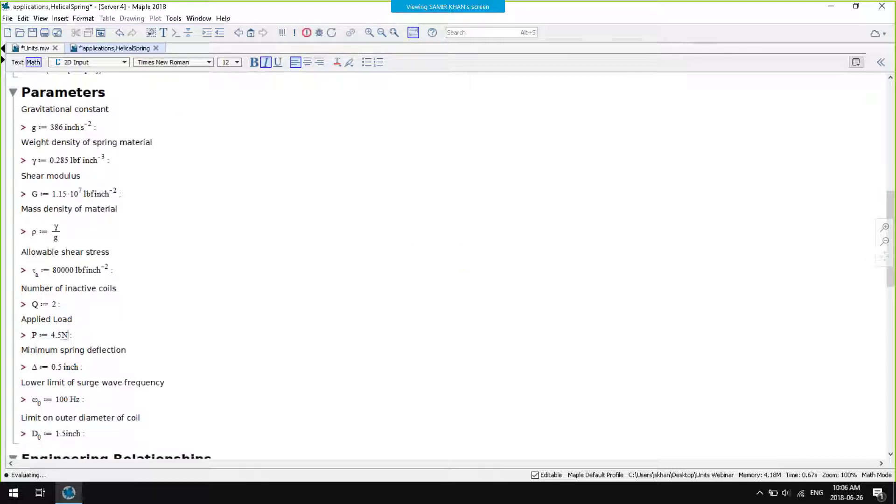
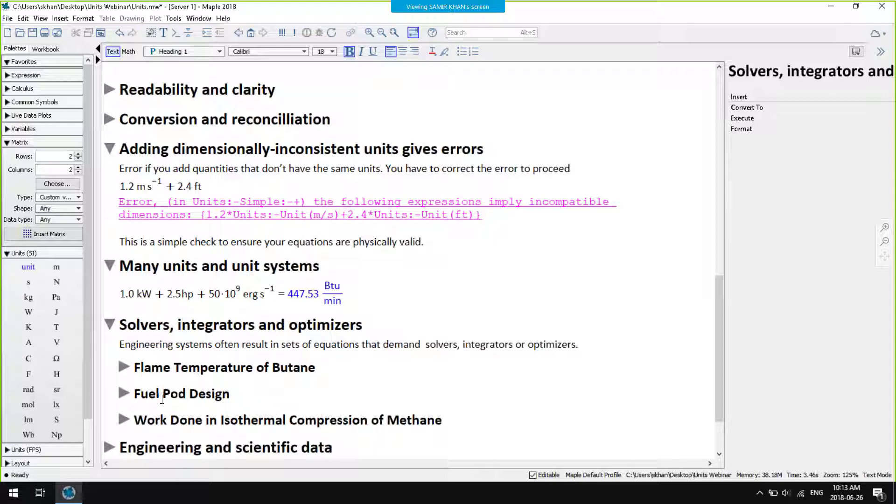
Expand the Flame Temperature of Butane subsection and examine its combustion reaction and heat of formation calculation
click(123, 367)
scroll(124, 367, down, 1)
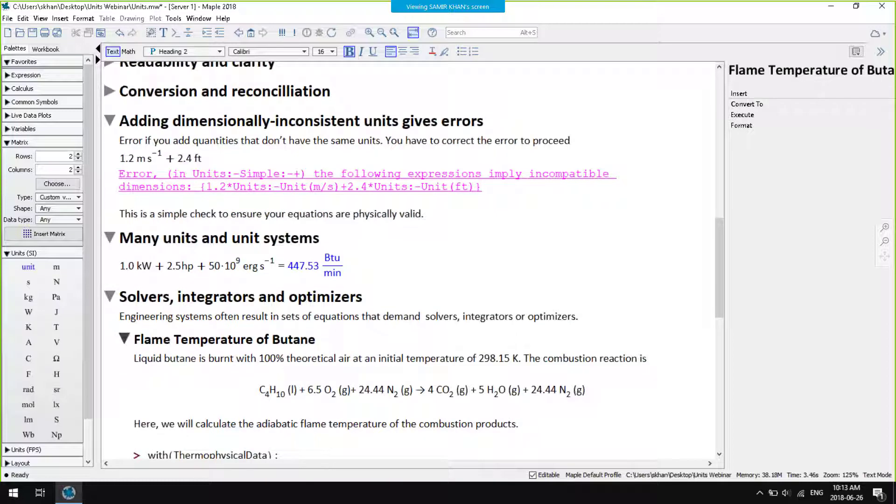
scroll(376, 261, down, 5)
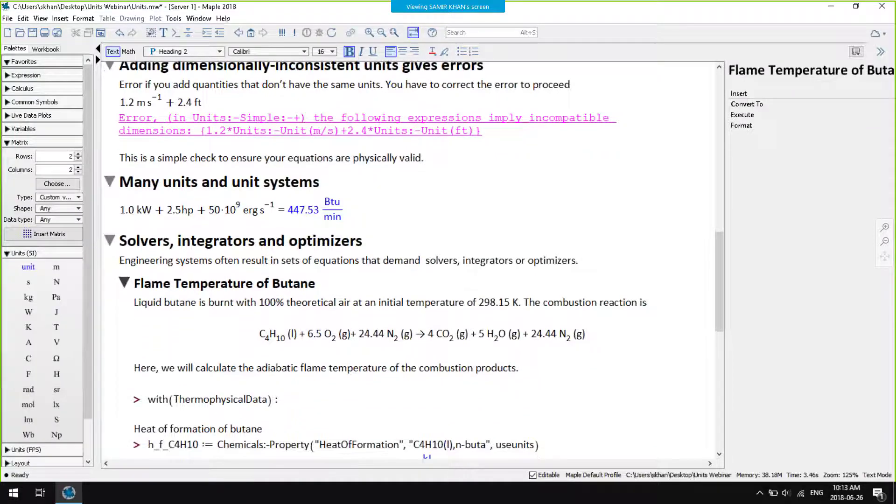
scroll(375, 260, down, 1)
scroll(408, 262, down, 1)
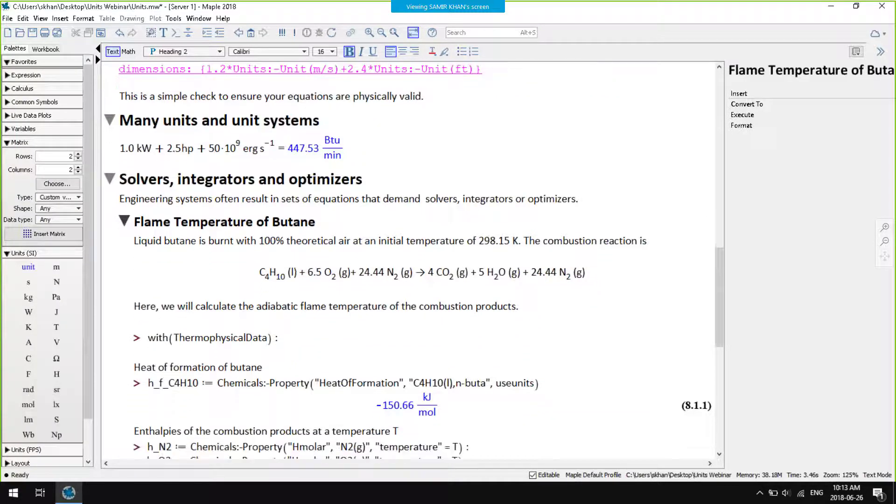
Examine the butane section's enthalpy definitions for the individual combustion products and for the reactants
scroll(365, 226, down, 1)
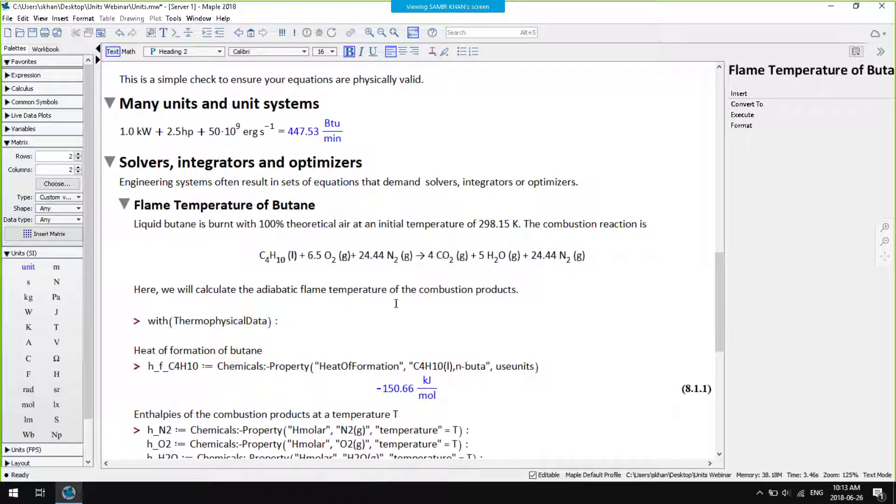
scroll(396, 304, down, 1)
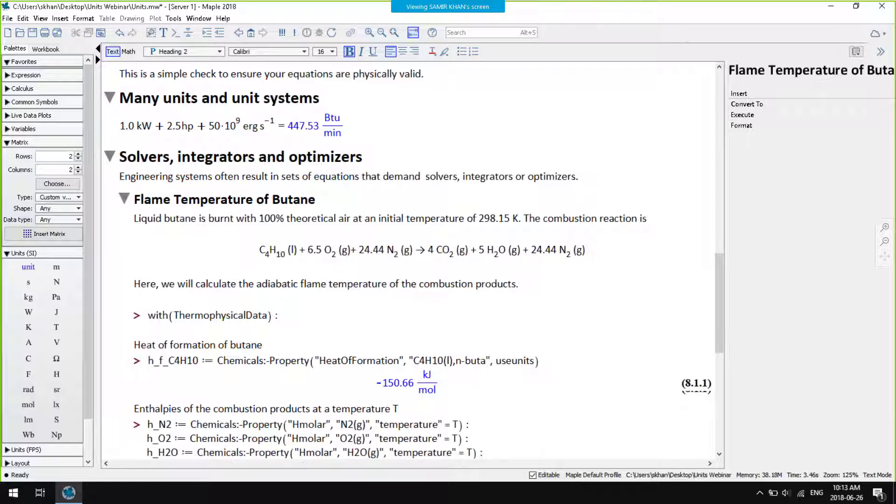
scroll(414, 261, down, 4)
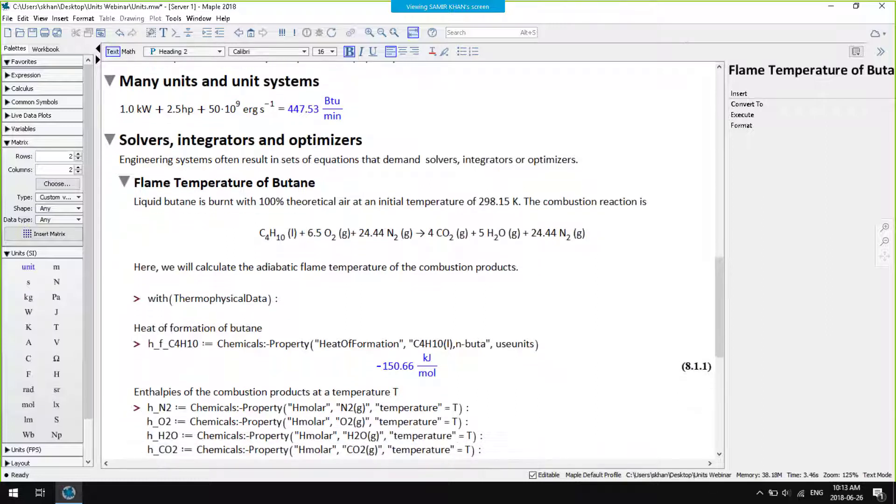
scroll(413, 262, down, 1)
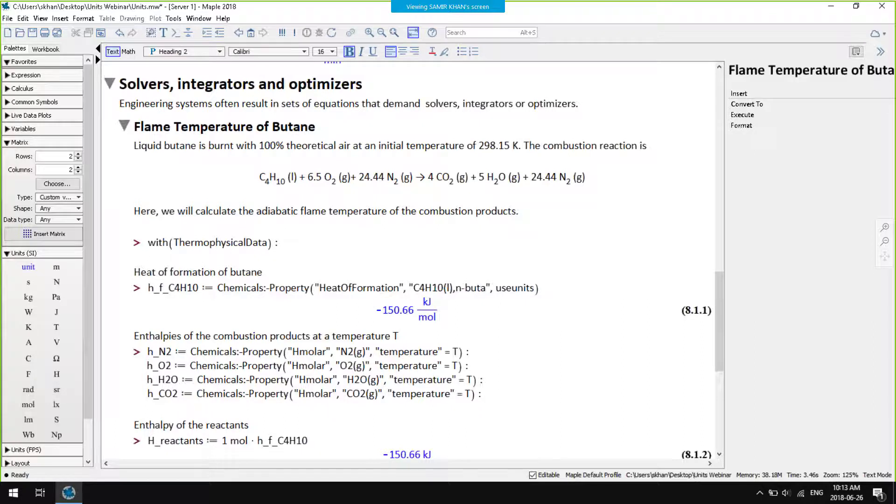
scroll(408, 266, down, 1)
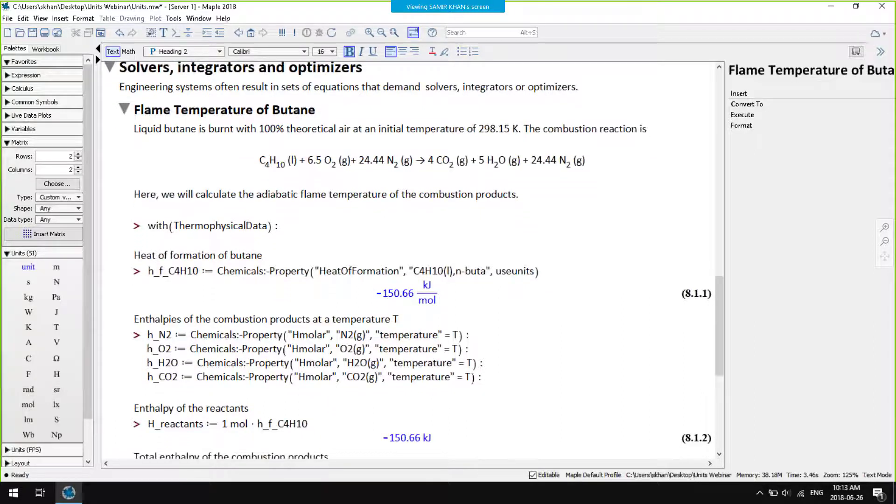
scroll(408, 260, down, 1)
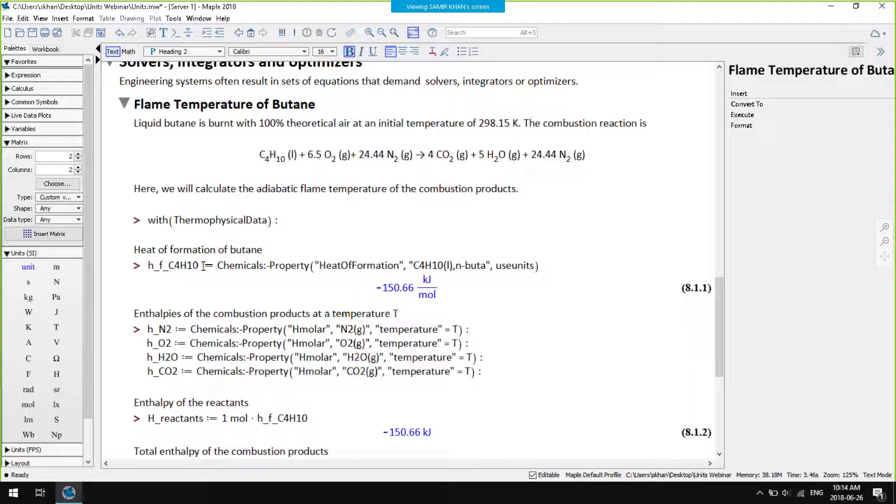
scroll(204, 266, down, 4)
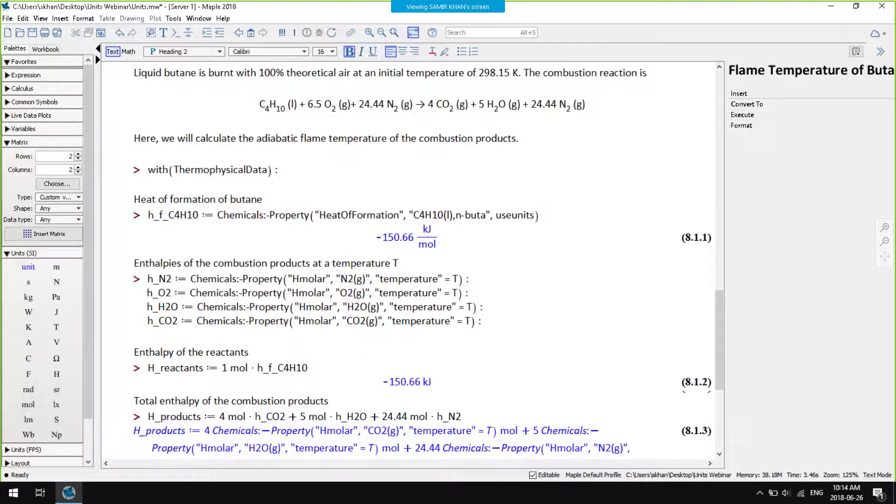
Review the total product enthalpy and inspect the kelvin unit on the 2000 K initial guess in the fsolve call
scroll(415, 262, down, 3)
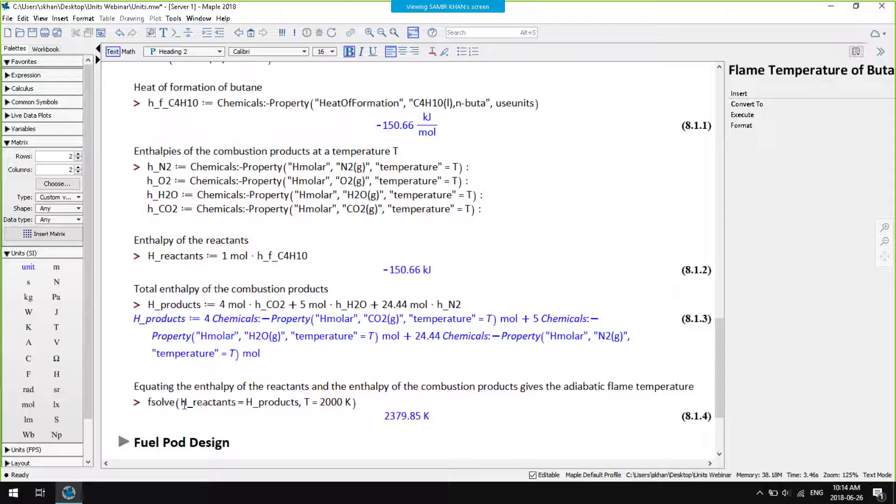
click(333, 404)
click(354, 402)
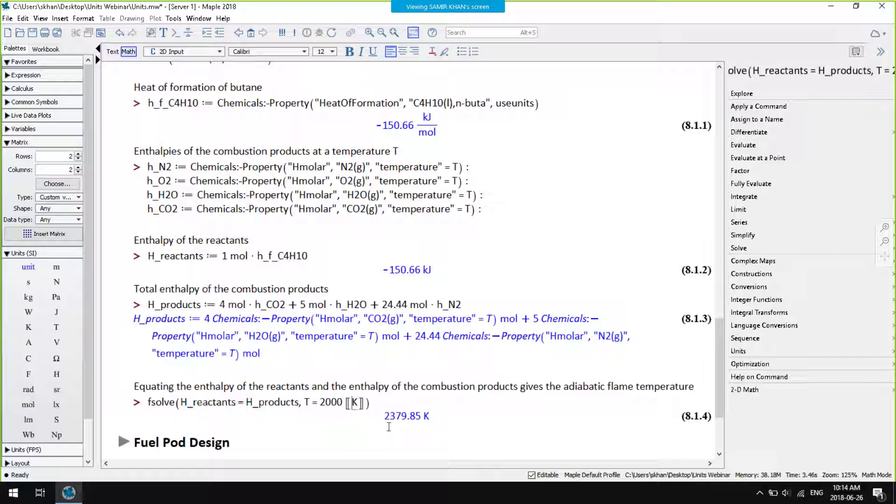
click(393, 401)
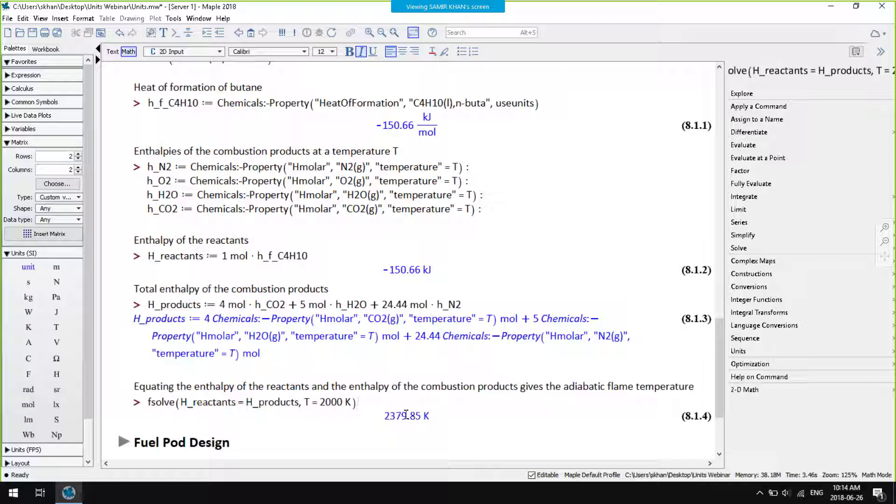
Expand the Fuel Pod Design subsection and examine its diagram, surface area objective function and volume constraint
scroll(414, 418, down, 1)
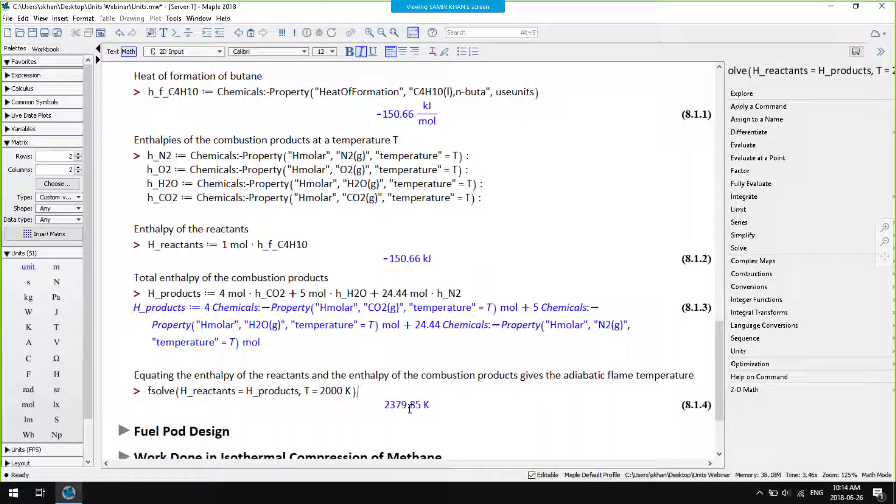
click(123, 430)
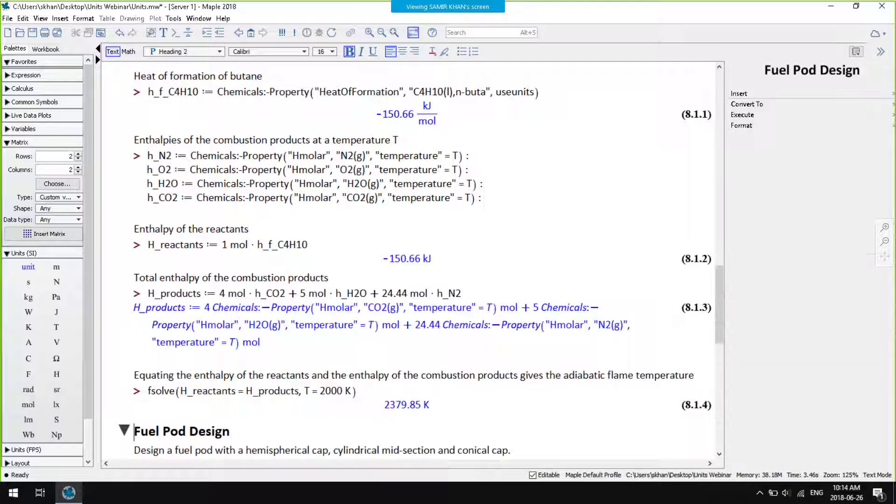
scroll(122, 432, down, 3)
scroll(413, 260, down, 6)
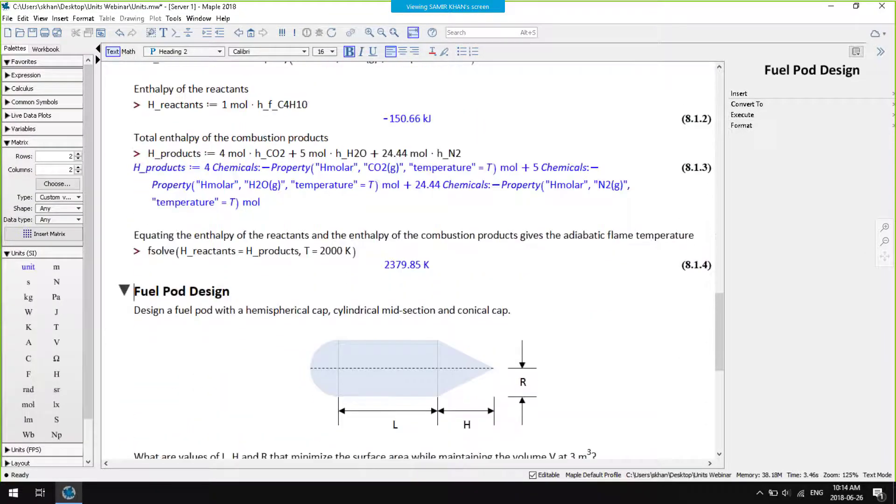
scroll(413, 259, down, 2)
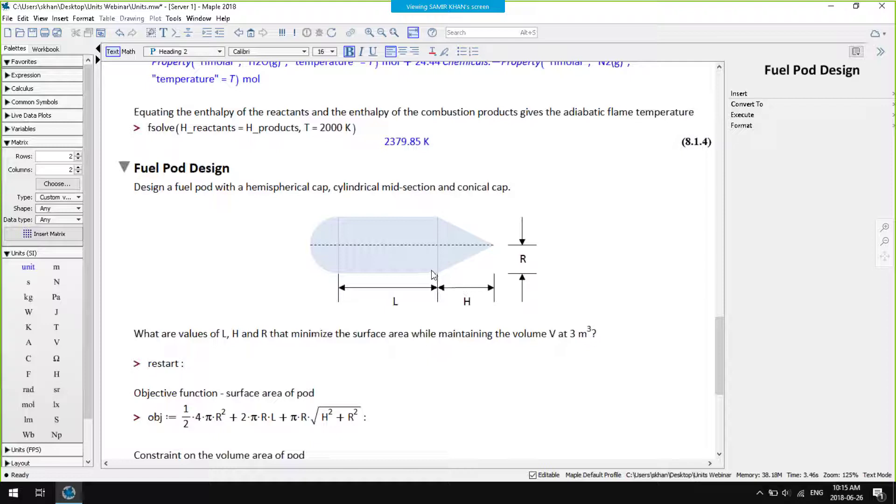
scroll(327, 312, down, 3)
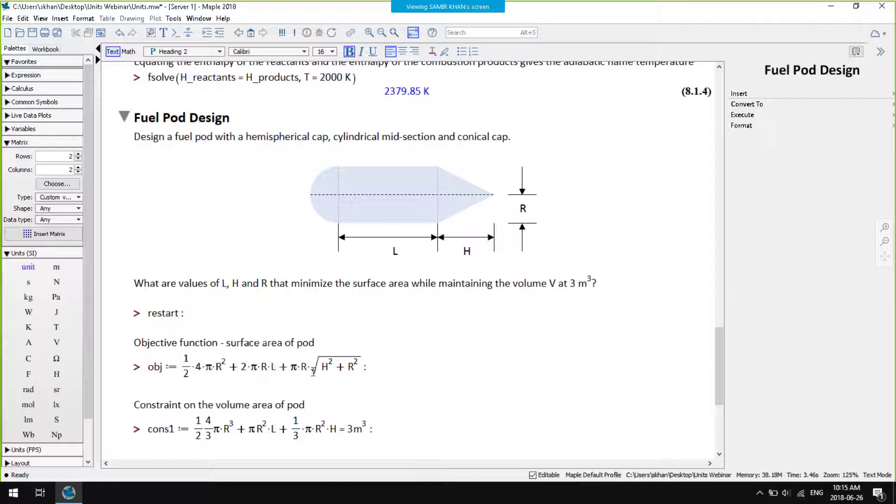
scroll(313, 372, down, 3)
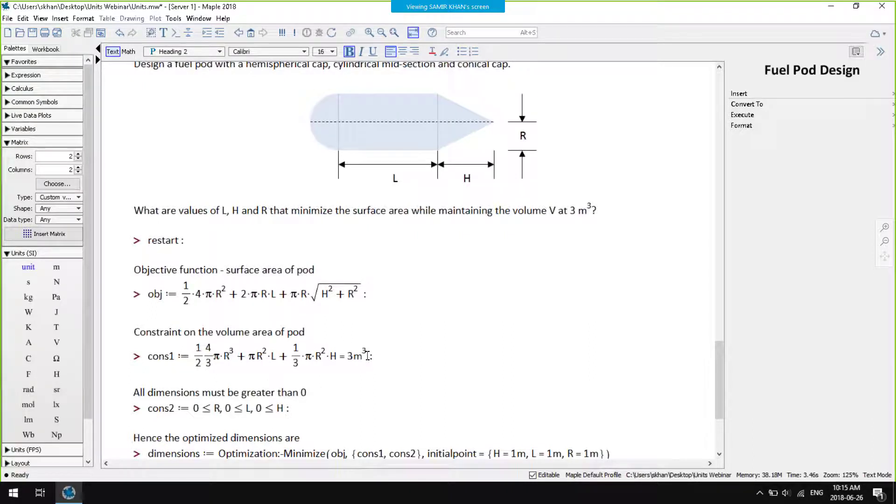
Examine the fuel pod's dimension constraints and Optimization:-Minimize call, and highlight the optimized H and L values in its output
scroll(368, 356, down, 2)
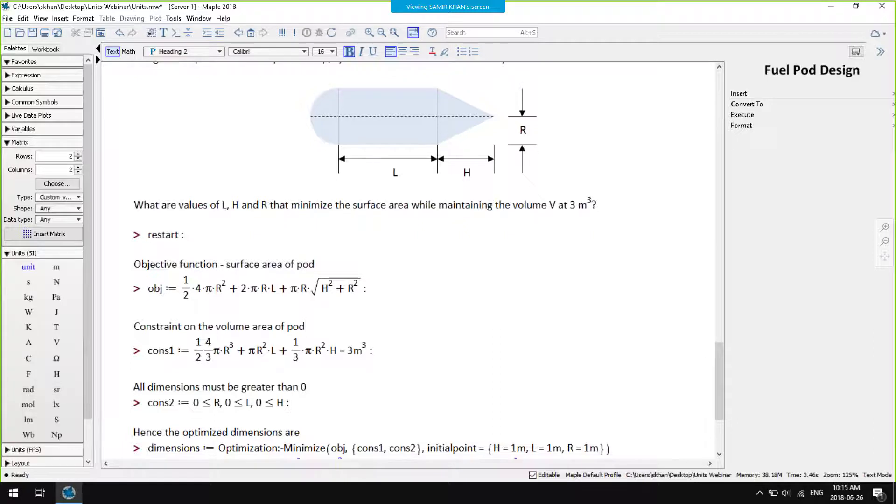
scroll(366, 357, down, 3)
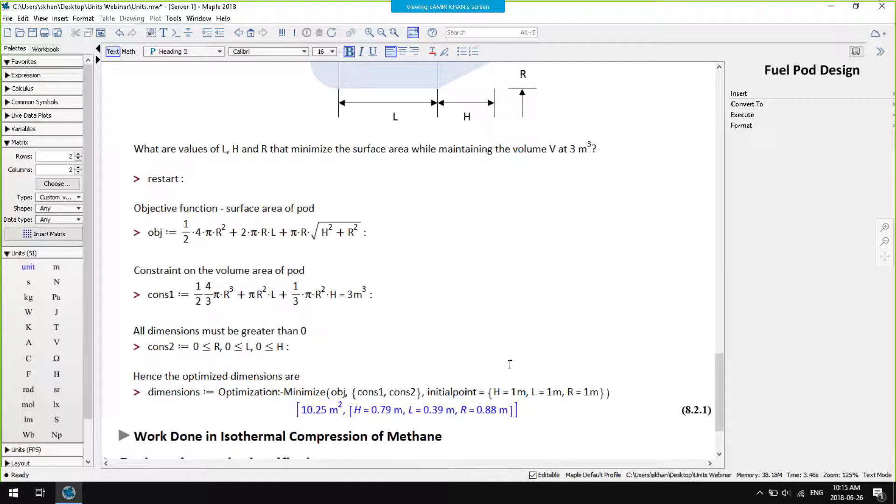
scroll(513, 382, up, 1)
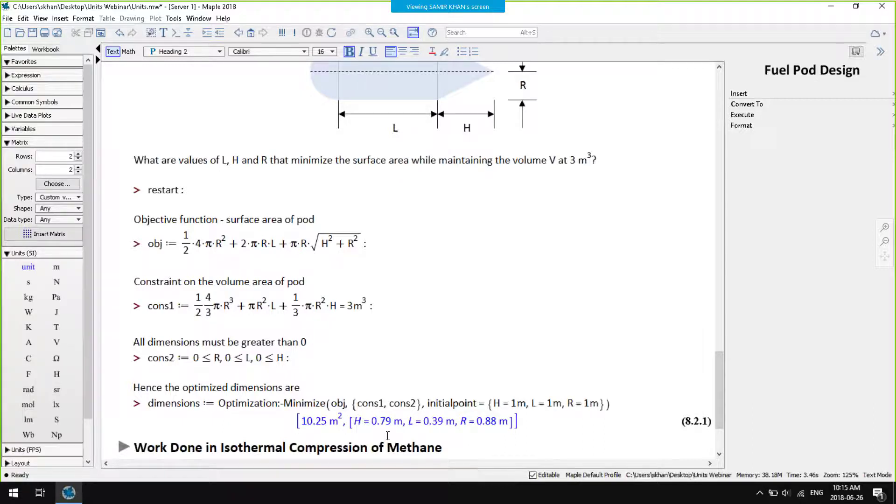
scroll(388, 437, down, 1)
scroll(363, 421, down, 2)
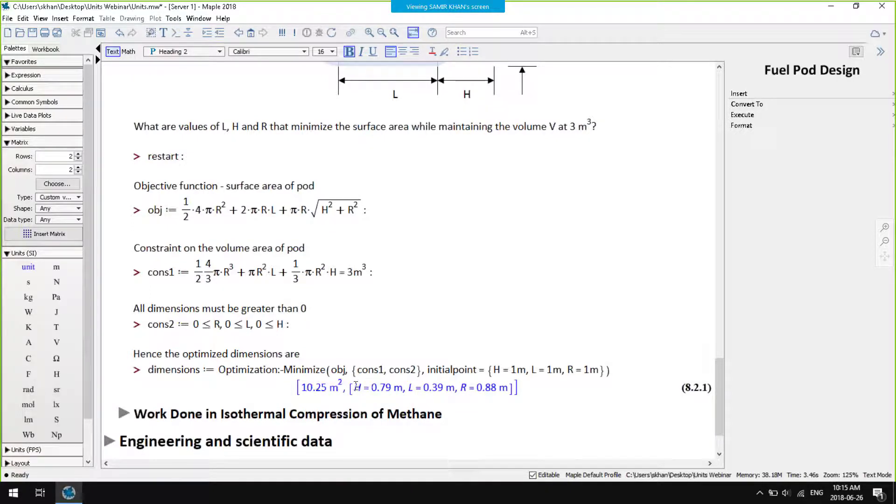
drag(355, 388, 444, 388)
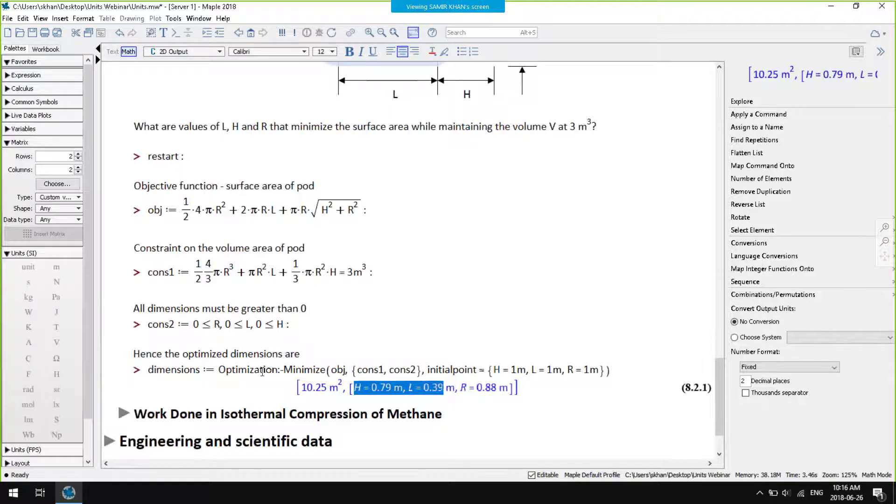
Expand the Work Done in Isothermal Compression of Methane subsection and examine its pressure function, evaluation and numeric integration
click(122, 414)
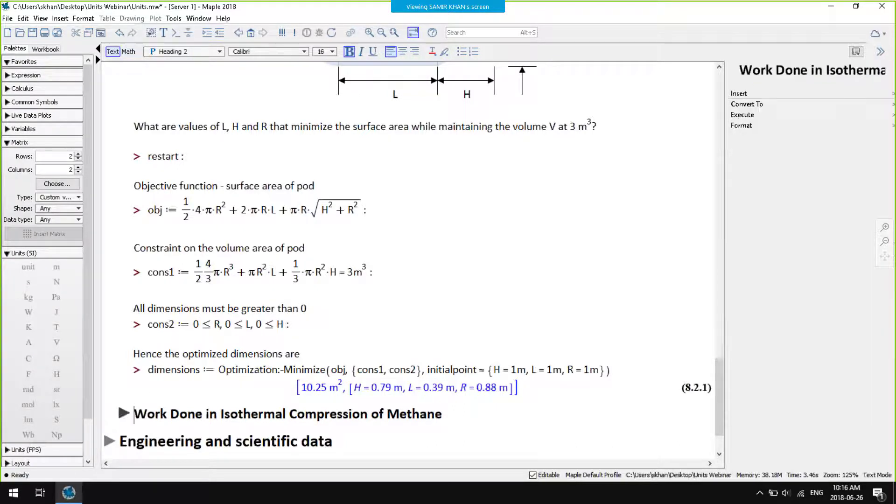
scroll(123, 415, down, 2)
scroll(420, 262, down, 3)
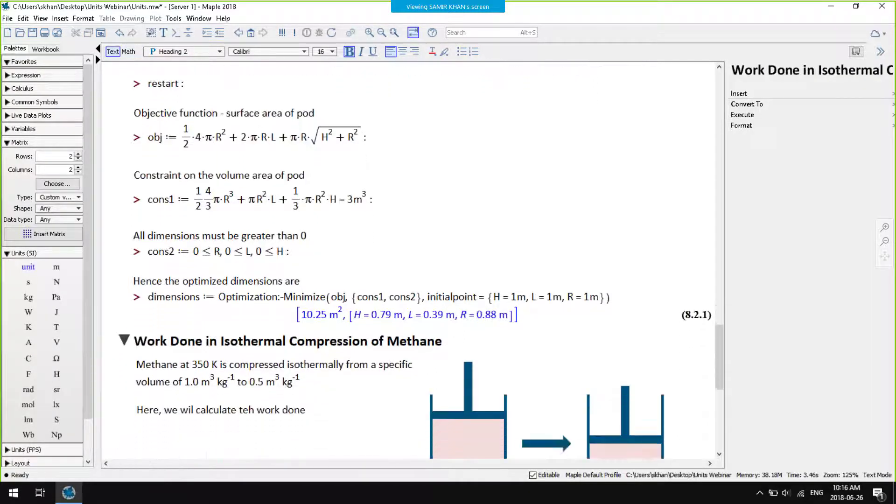
scroll(412, 262, down, 9)
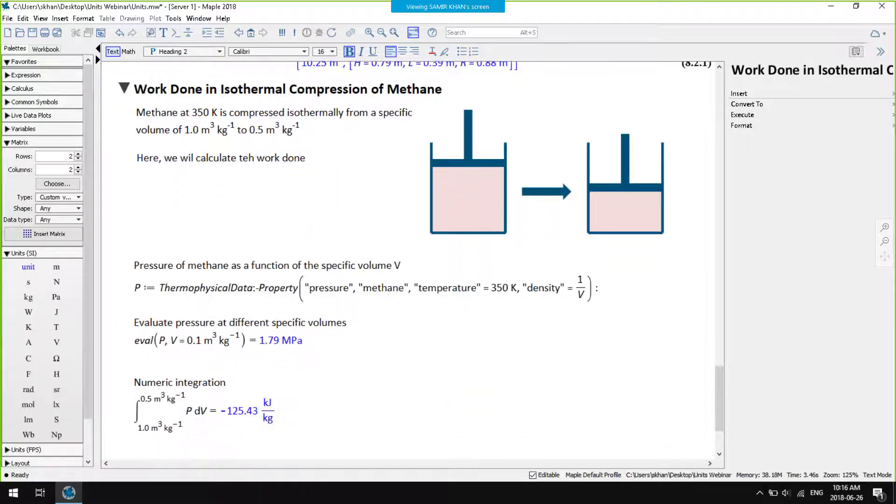
scroll(413, 262, down, 1)
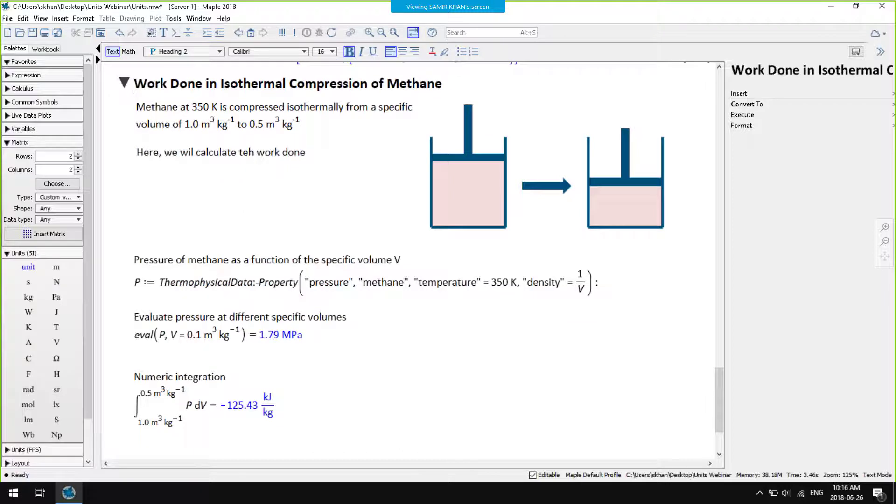